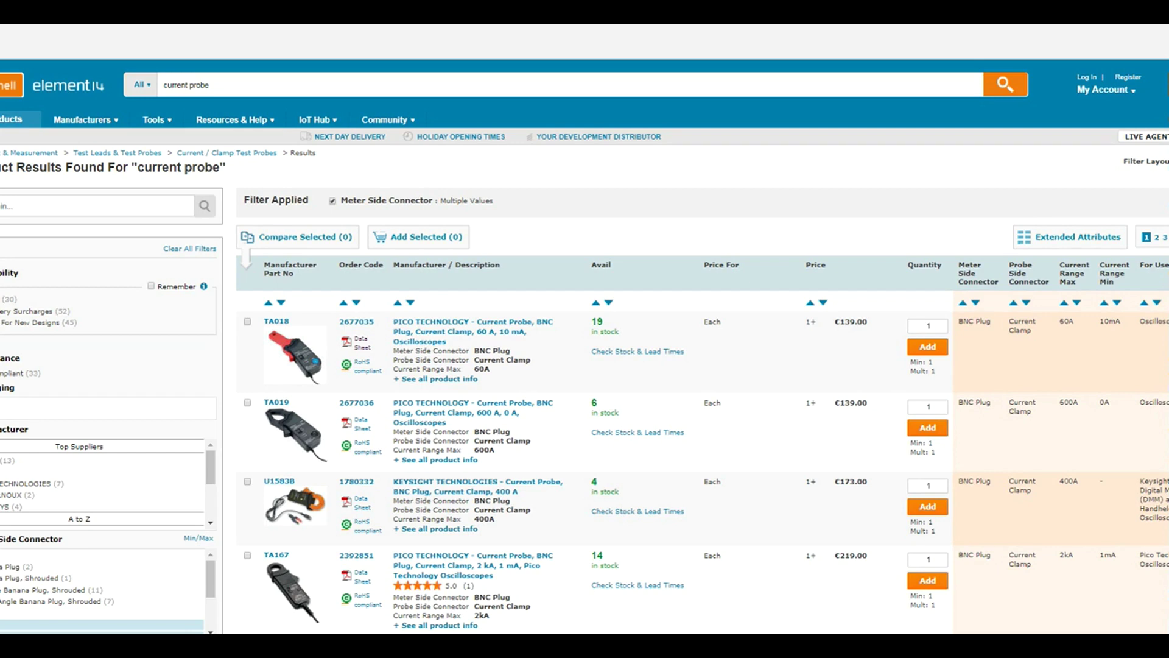
Look through the Farnell "current probe" results, comparing the BNC current clamps' current ranges, stock and prices
scroll(700, 329, "down", 8)
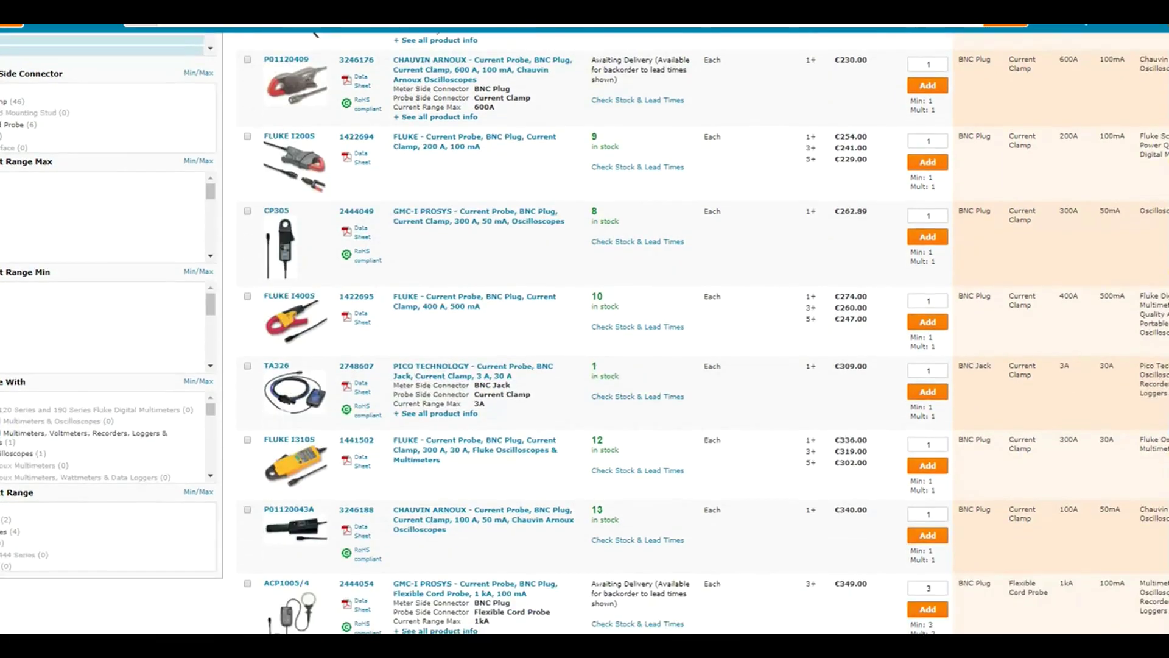
scroll(585, 333, "down", 5)
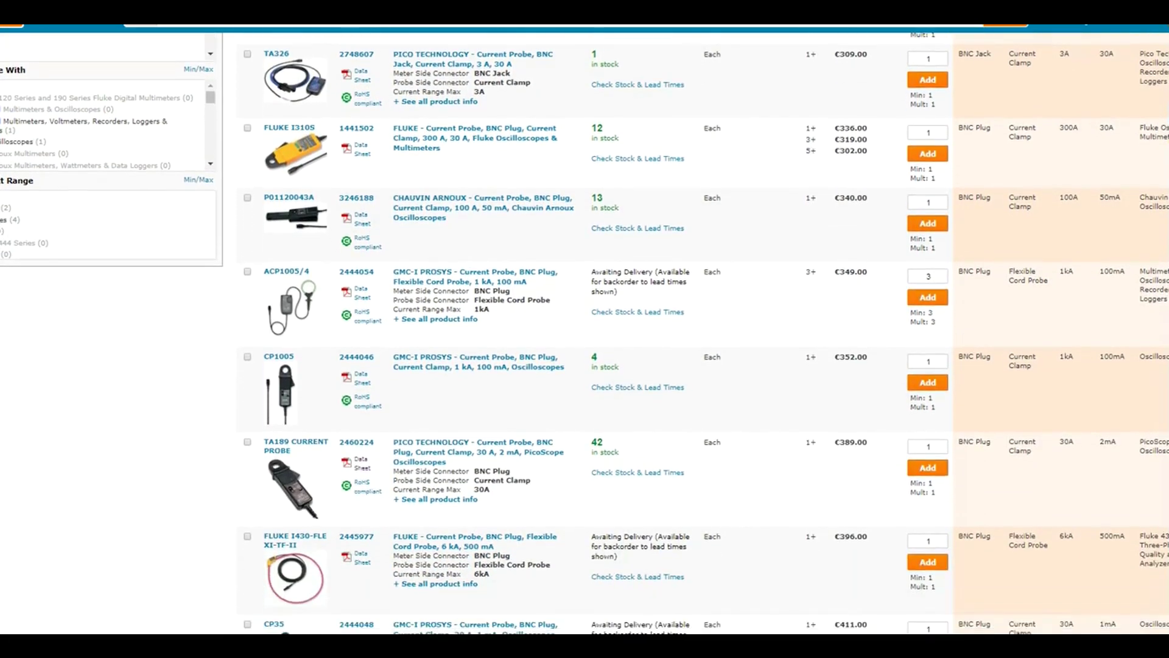
scroll(585, 333, "down", 10)
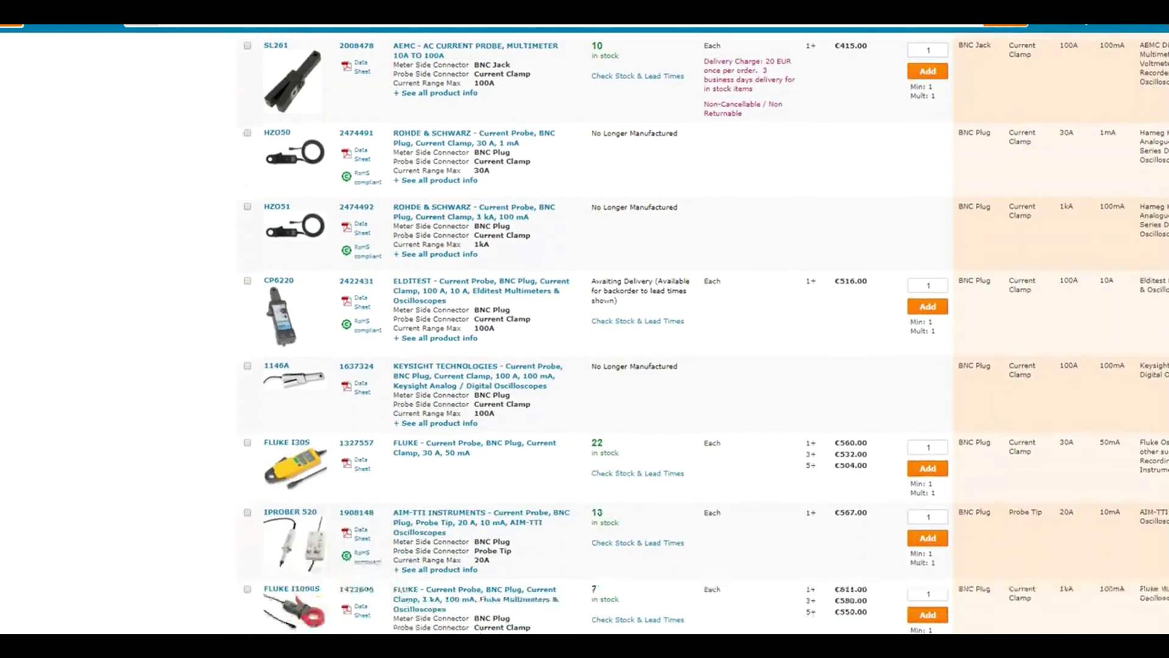
scroll(999, 418, "down", 4)
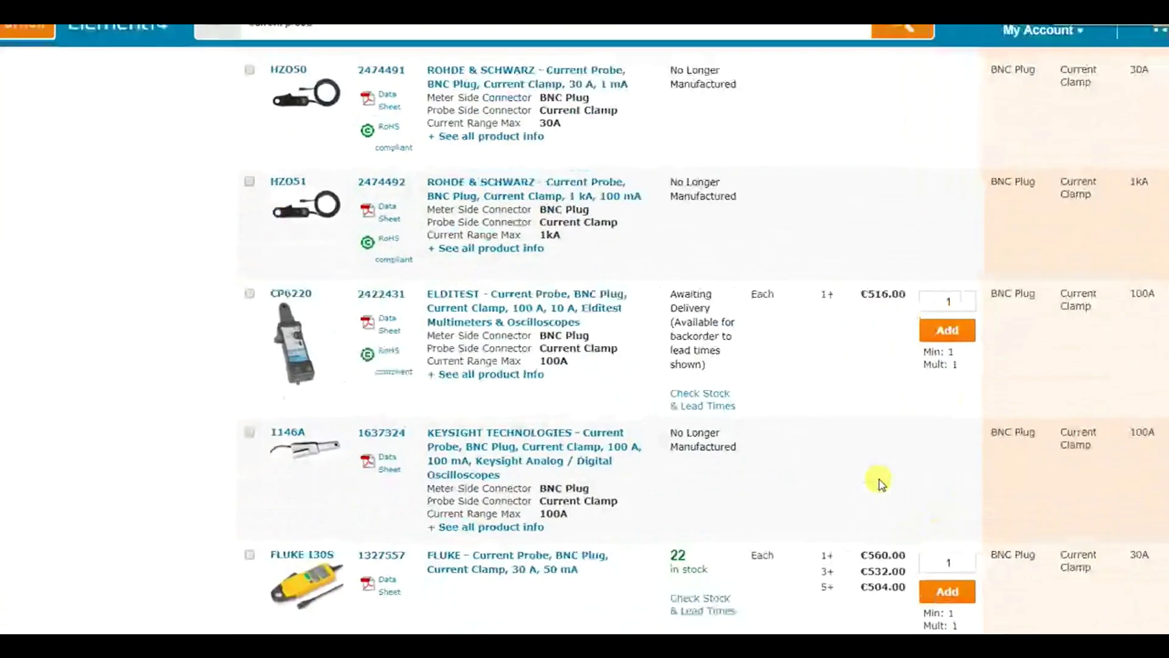
scroll(874, 504, "down", 6)
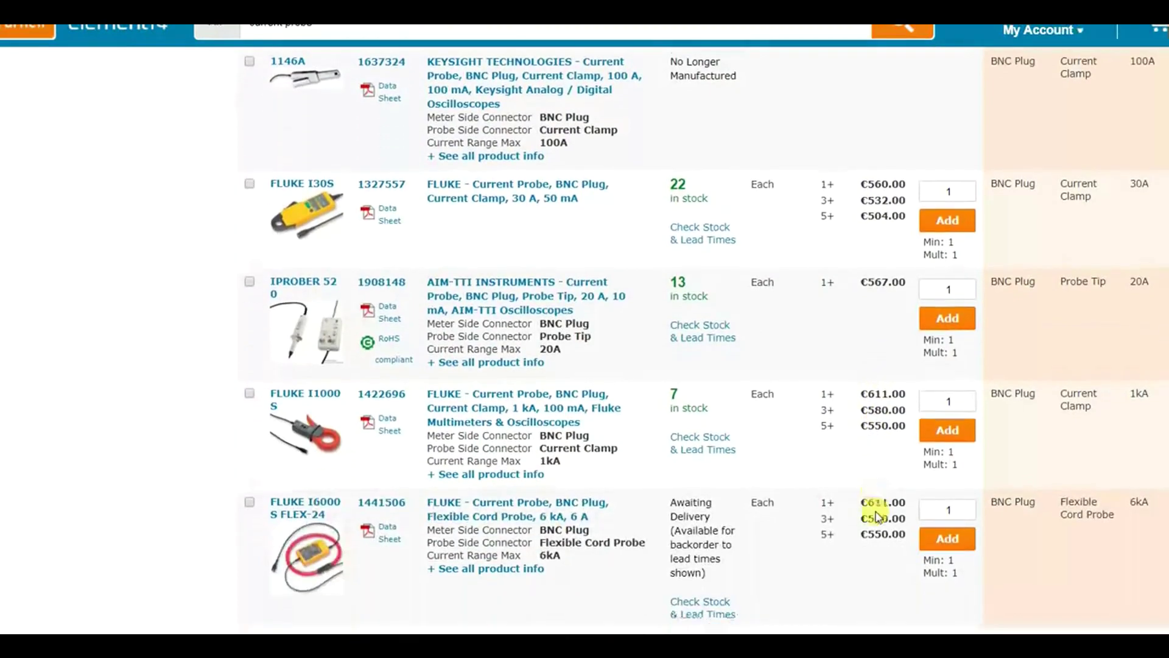
scroll(877, 514, "down", 3)
left_click(1127, 464)
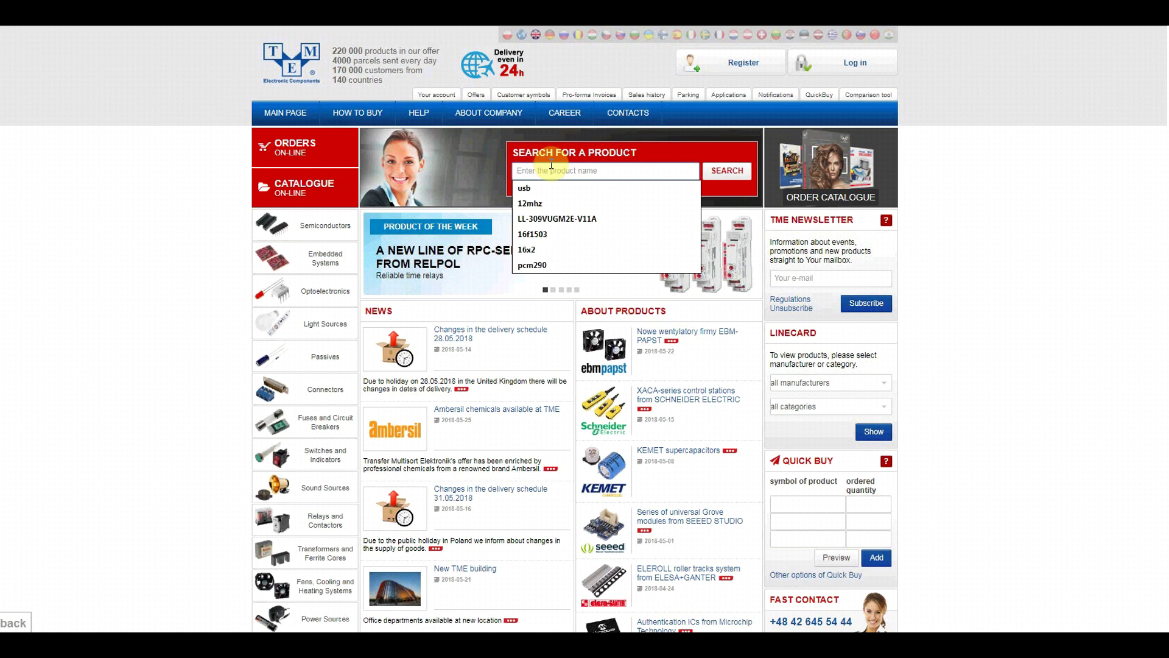
Search the TME catalogue for "Hall Current sensor" and look through the listed Allegro sensors' prices and stock
type("Hall Current sensor")
key("Return")
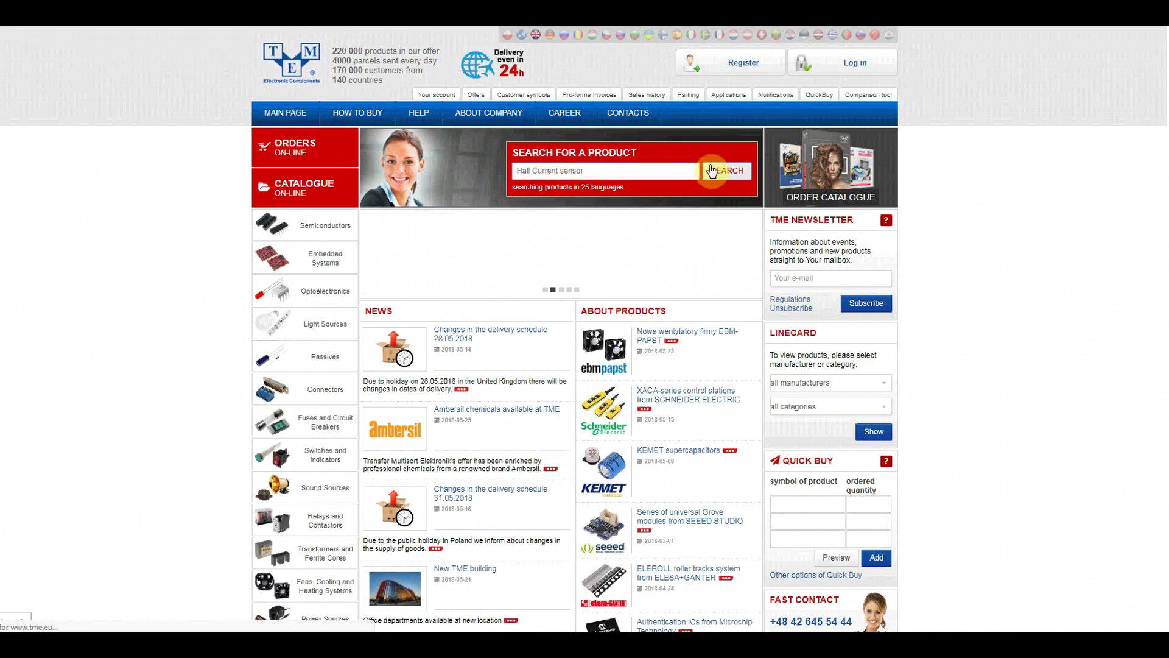
scroll(347, 242, "down", 15)
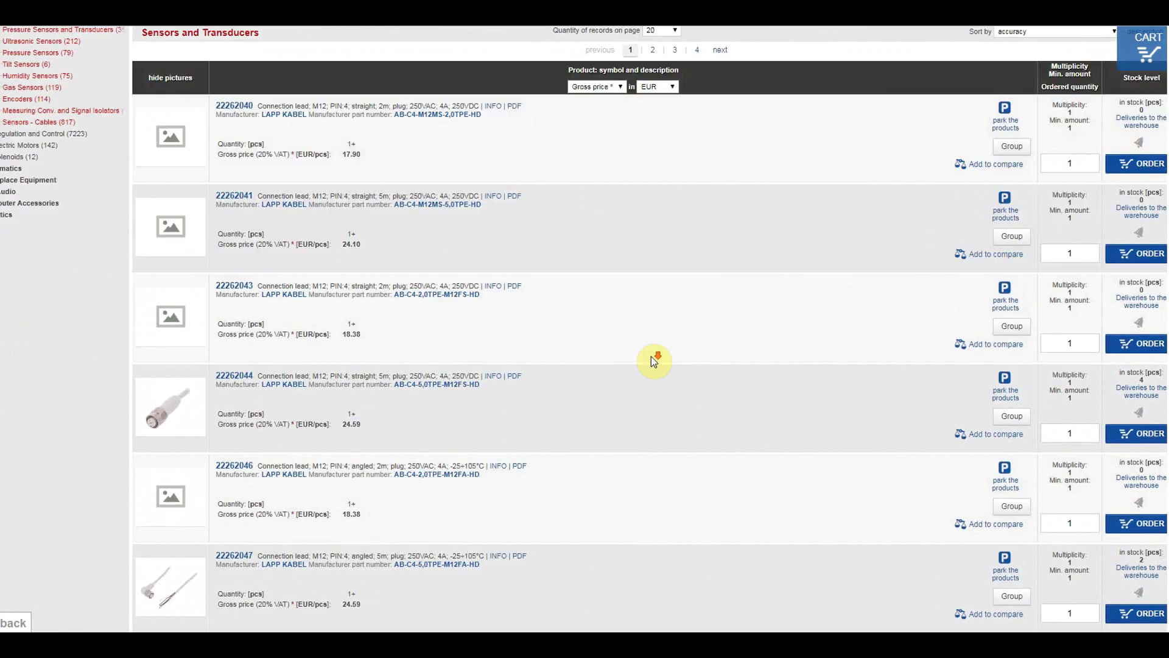
scroll(652, 360, "down", 12)
scroll(652, 360, "up", 3)
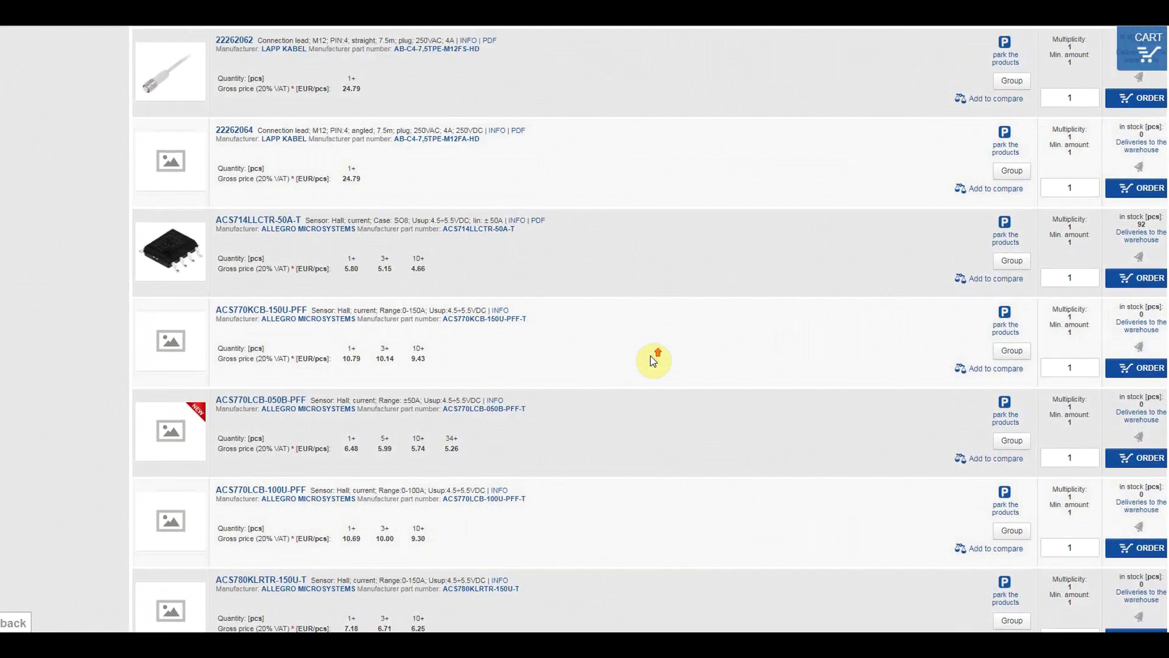
scroll(650, 360, "up", 3)
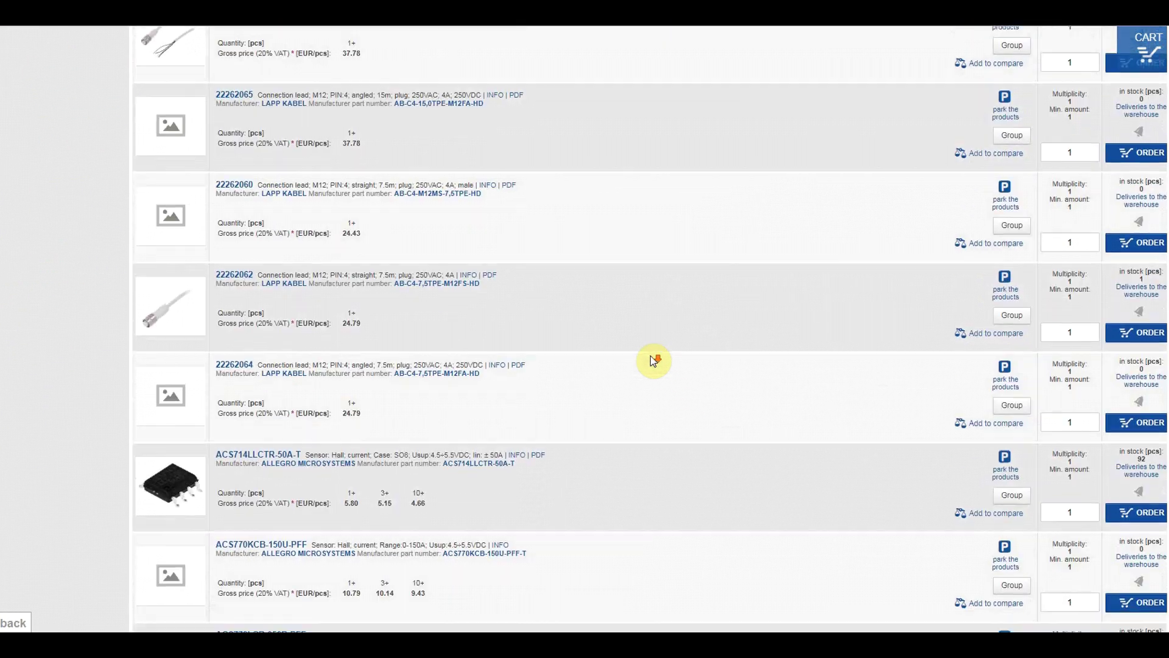
scroll(650, 359, "down", 6)
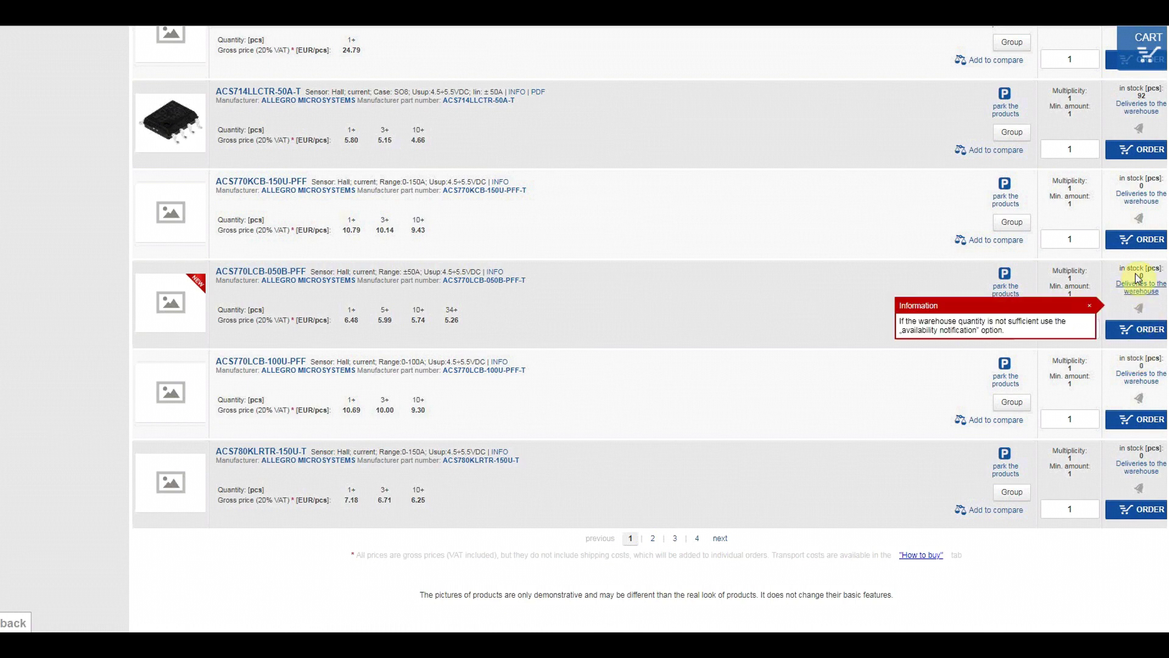
Open the ACS714LLCTR-50A-T sensor's datasheet and examine the Typical Application circuit on its first page
left_click(259, 96)
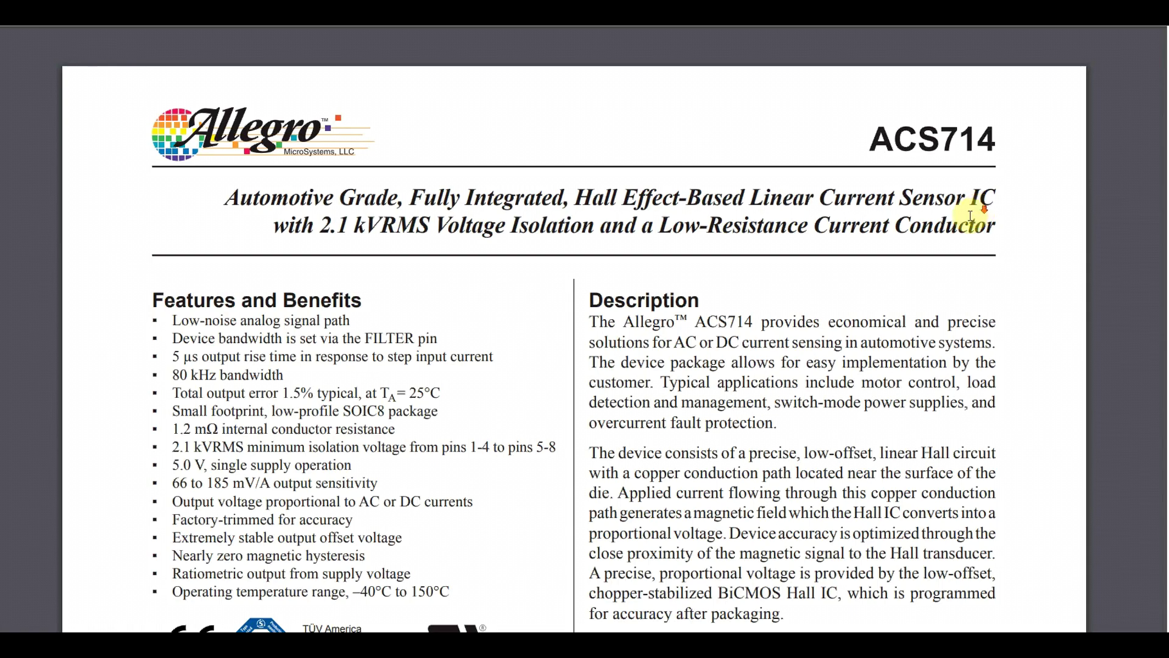
scroll(962, 234, "down", 10)
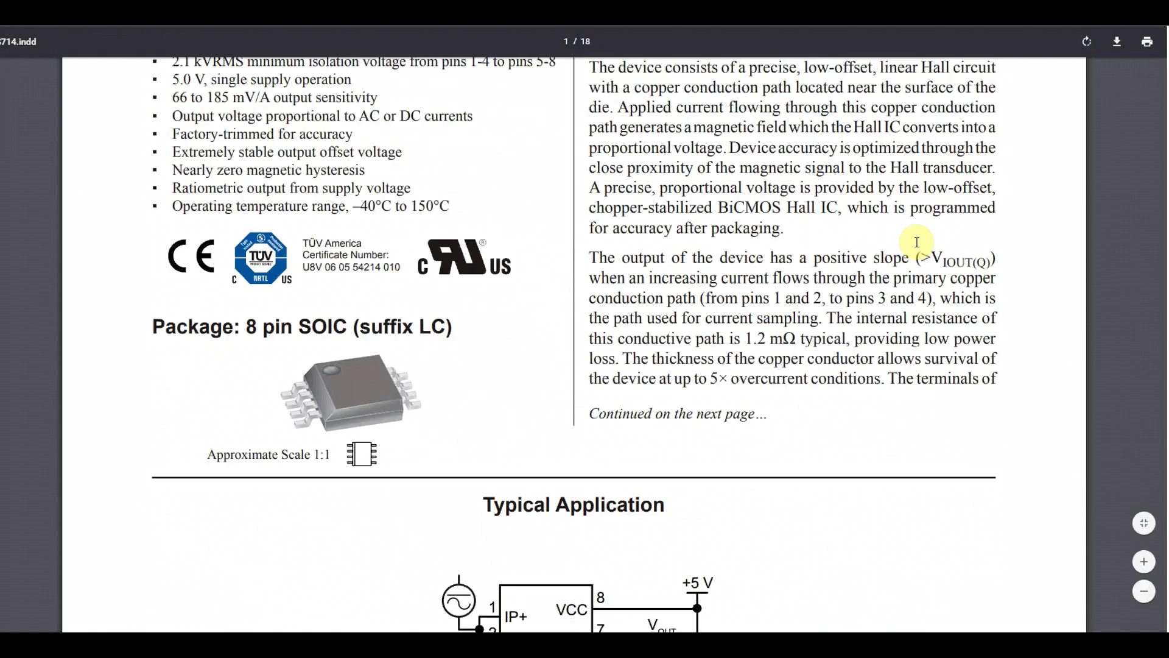
scroll(795, 250, "down", 2)
left_click_drag(484, 184, 665, 193)
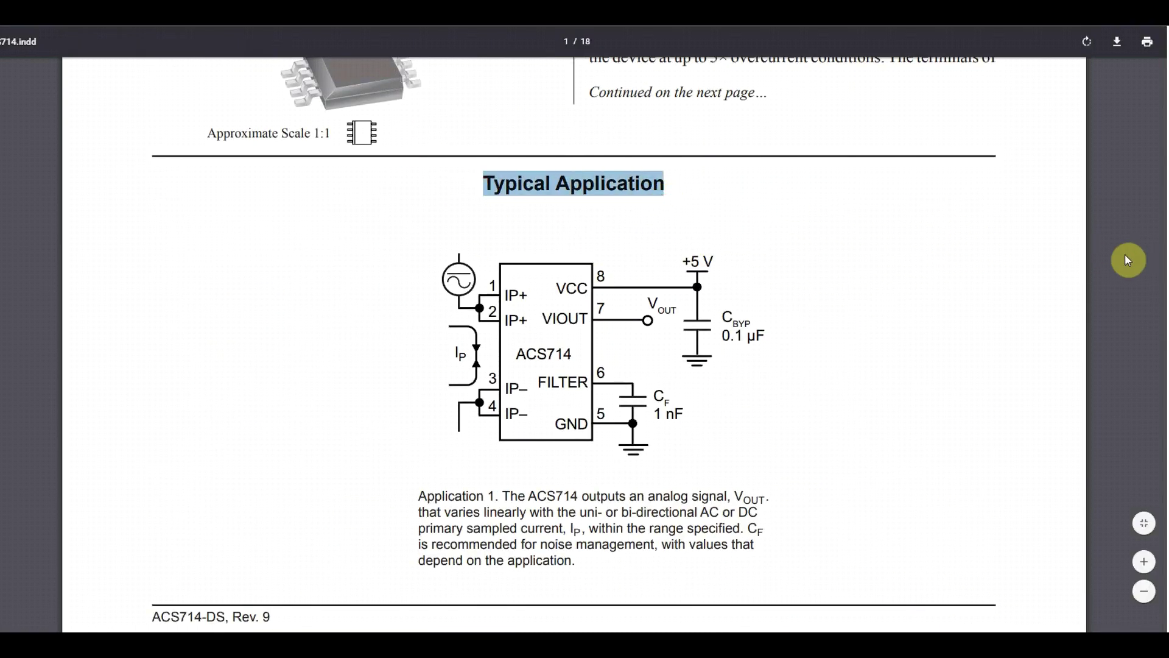
Examine the datasheet's Selection Guide for the sensitivity of the ±50 A part
scroll(1013, 261, "down", 9)
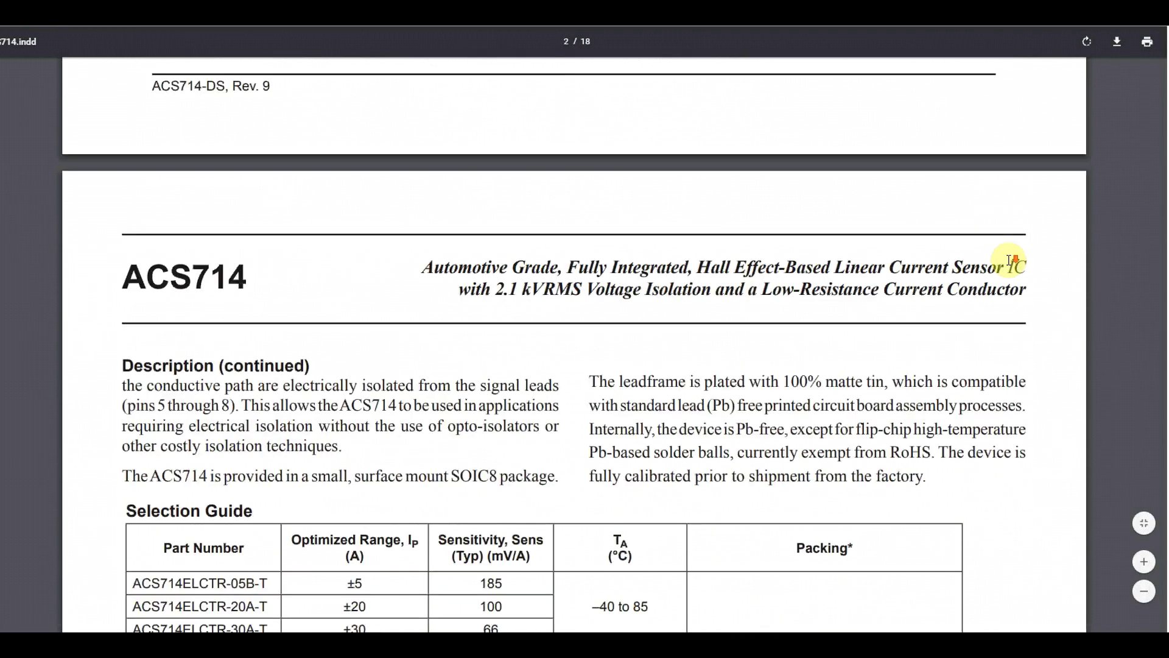
scroll(1013, 260, "down", 5)
left_click_drag(438, 235, 544, 235)
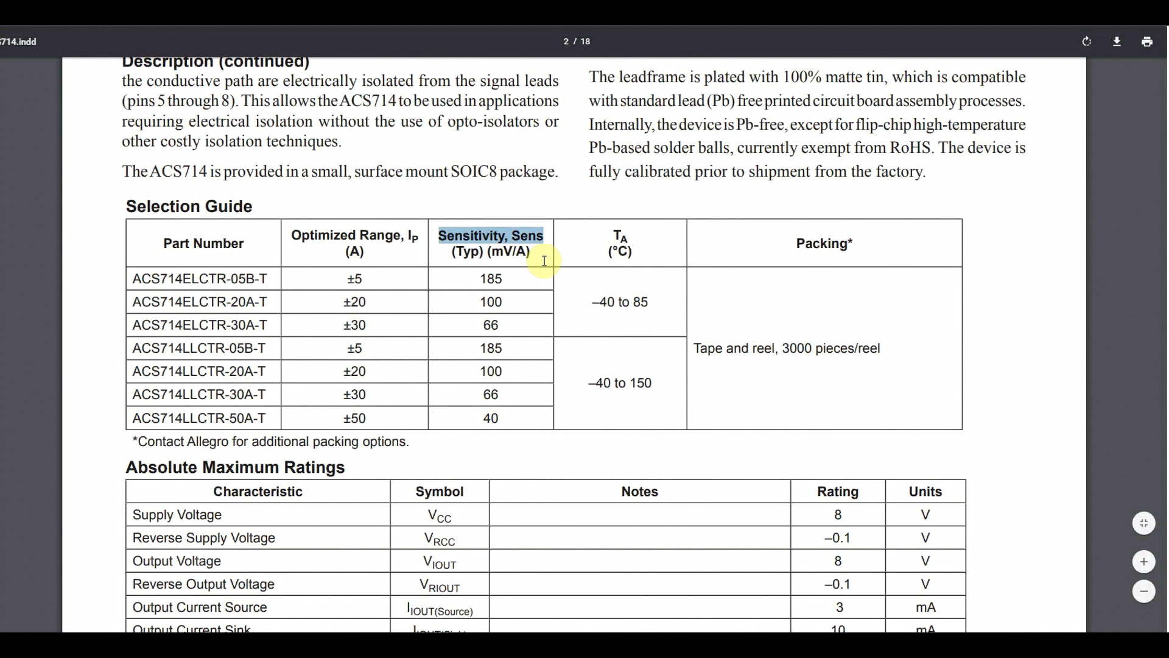
left_click_drag(505, 418, 475, 418)
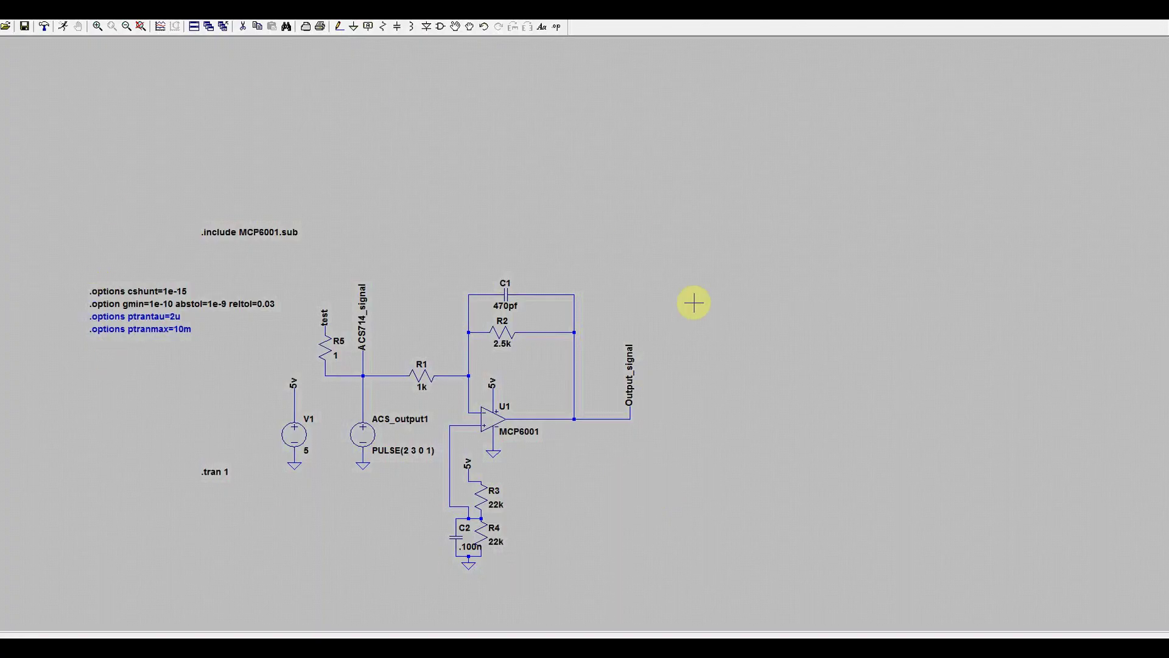
In LTspice, run the transient simulation and plot the Output_signal, ACS714_signal and test node voltages
left_click(63, 27)
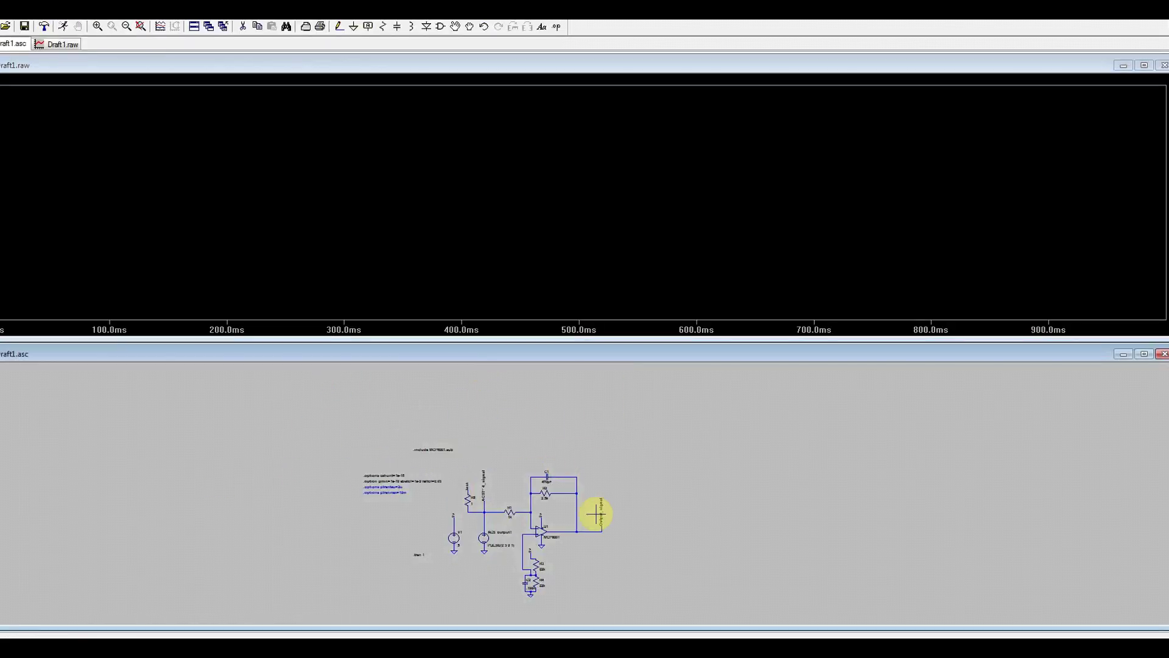
scroll(596, 512, "down", 1)
left_click(601, 496)
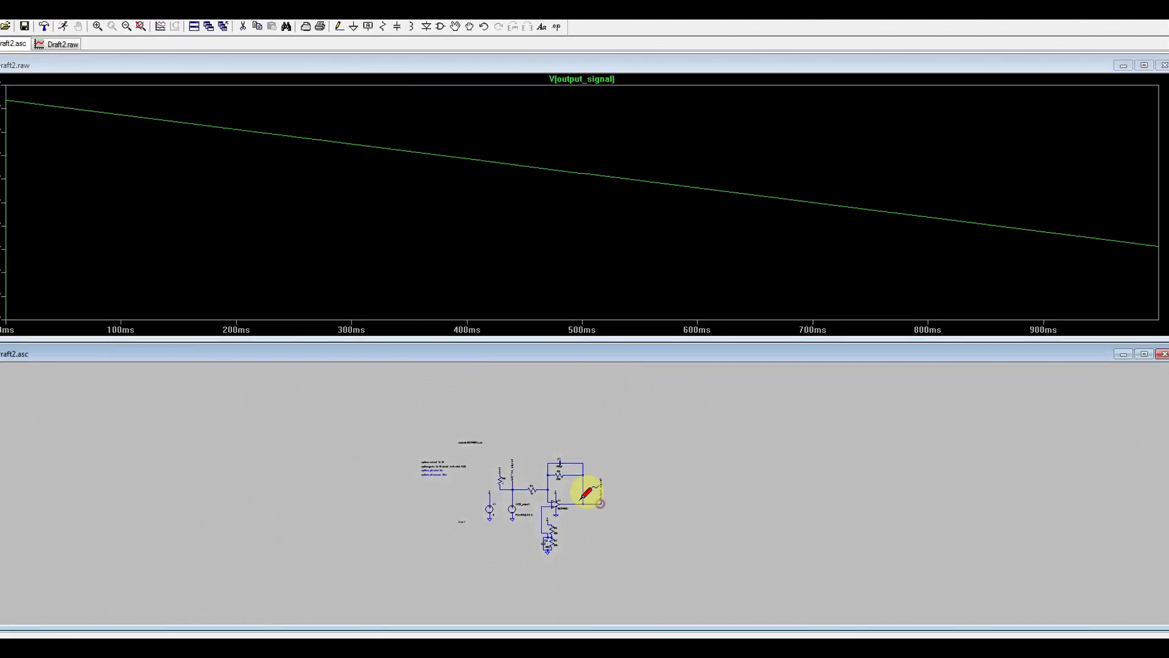
left_click(512, 483)
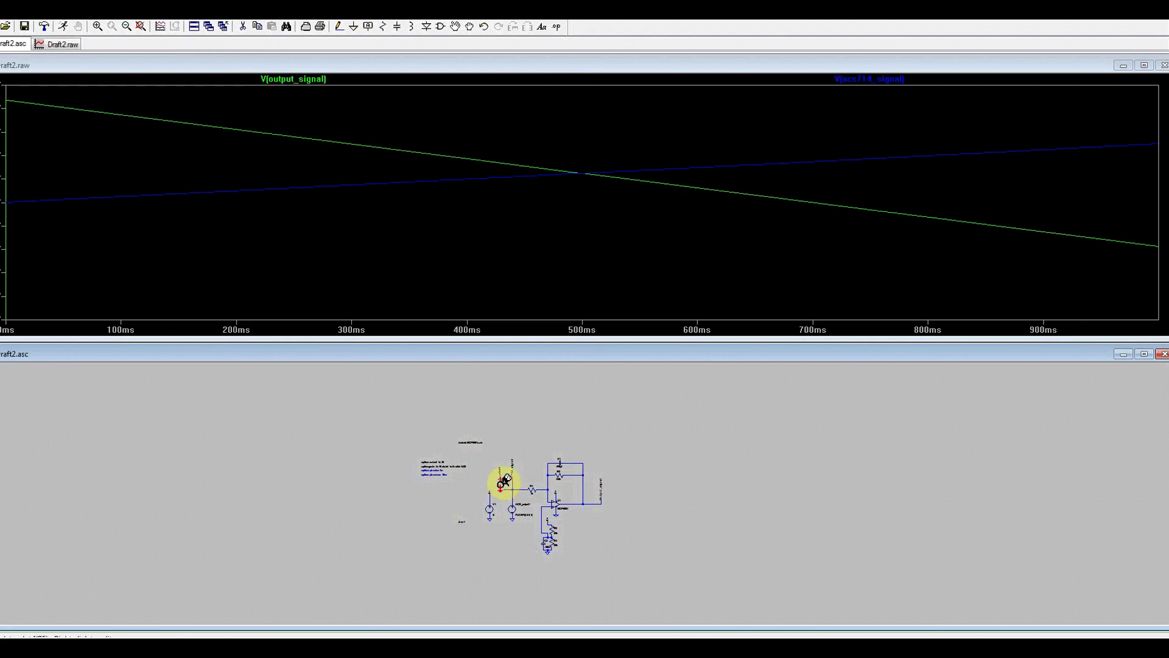
left_click(502, 468)
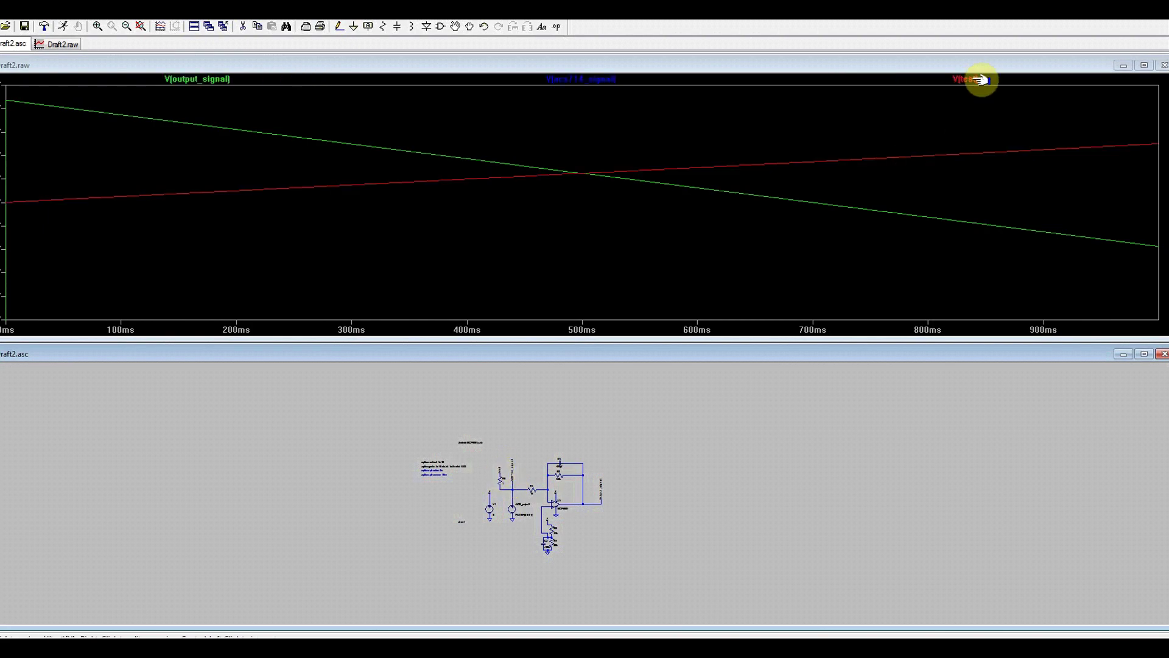
Attach the first and second cursors to the V(test) trace
left_click(973, 79)
right_click(970, 81)
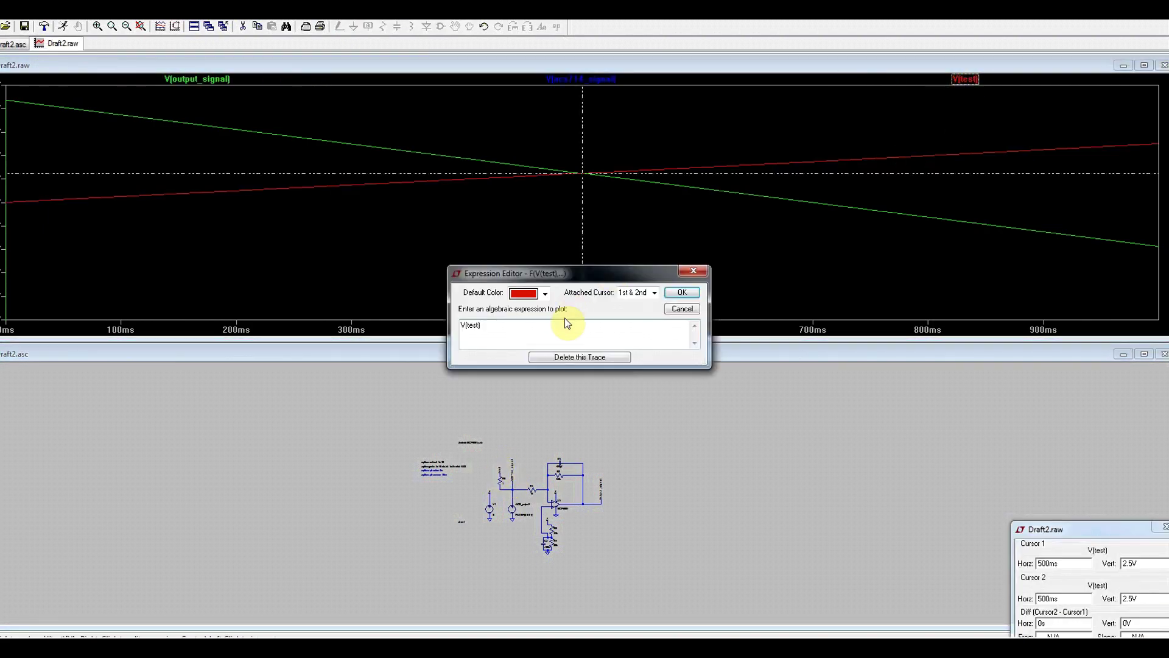
key("Return")
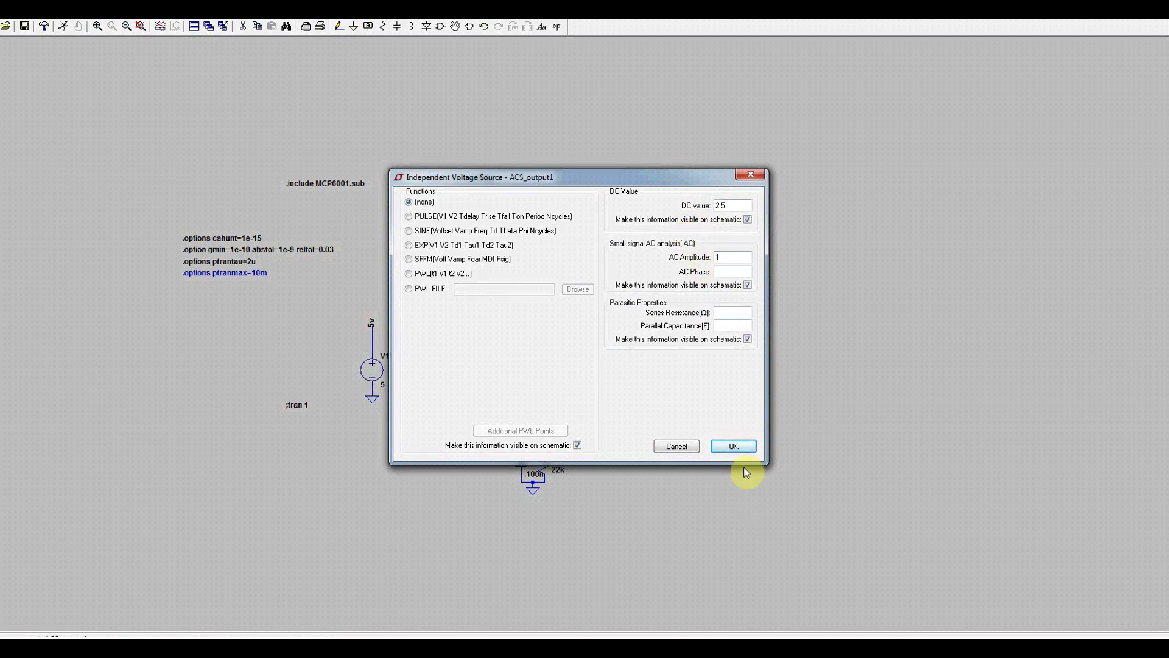
Apply a DC value of 2.5 and an AC amplitude of 1 to the ACS_output1 source and run the AC analysis
left_click(734, 446)
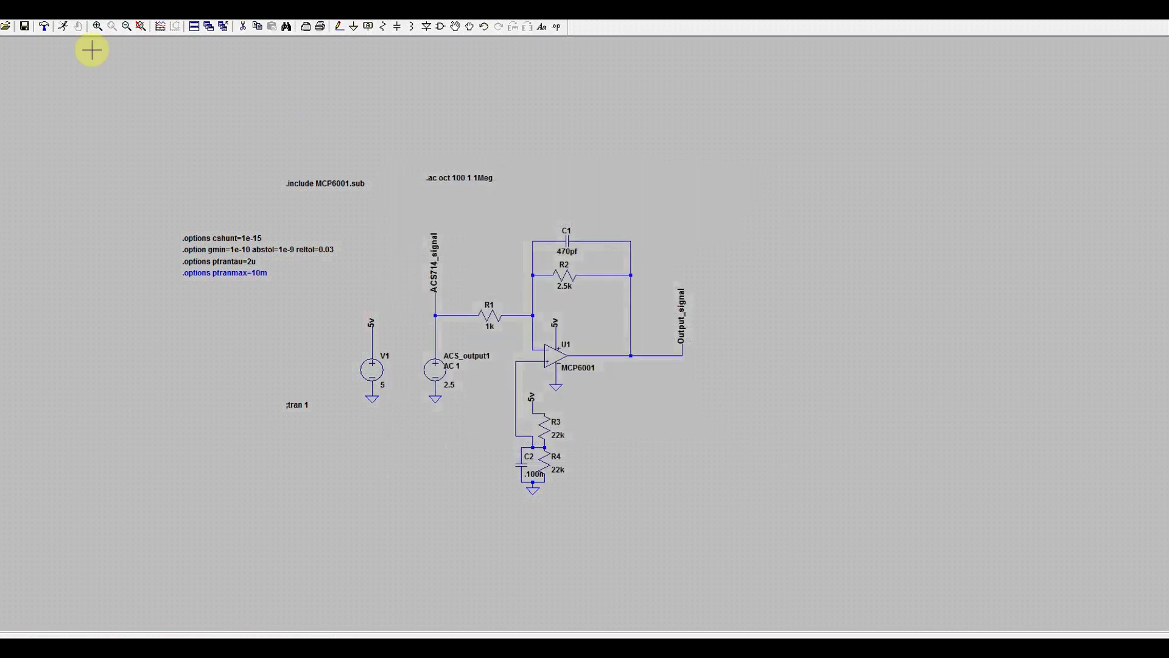
left_click(61, 27)
left_click(943, 179)
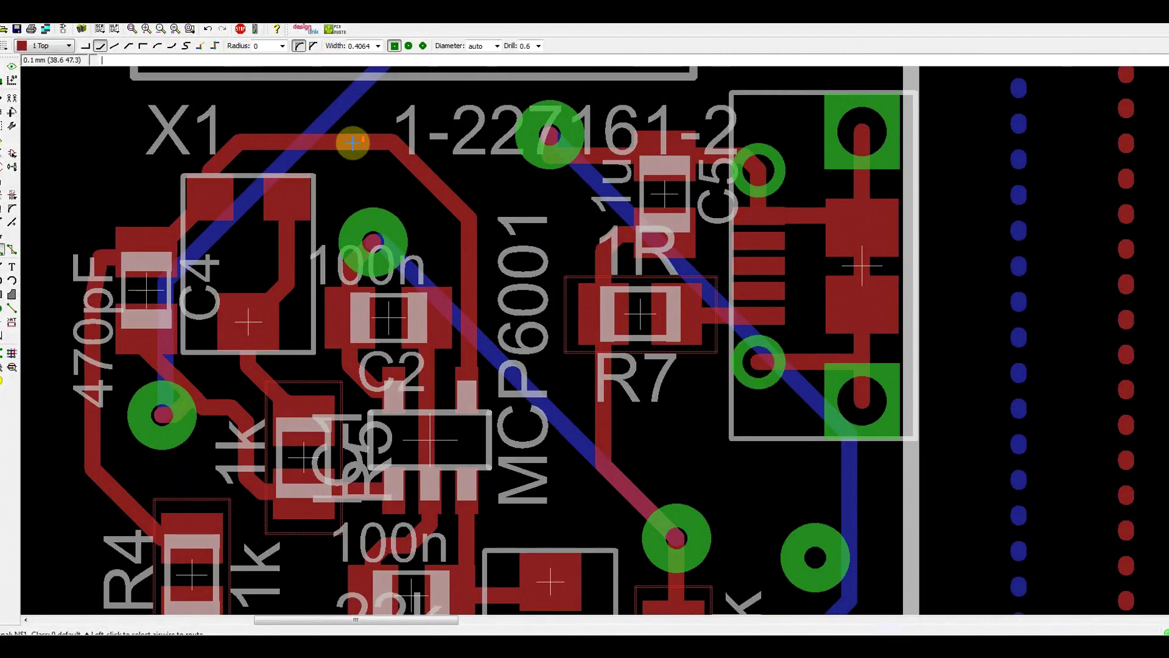
scroll(353, 143, "down", 2)
scroll(311, 160, "down", 5)
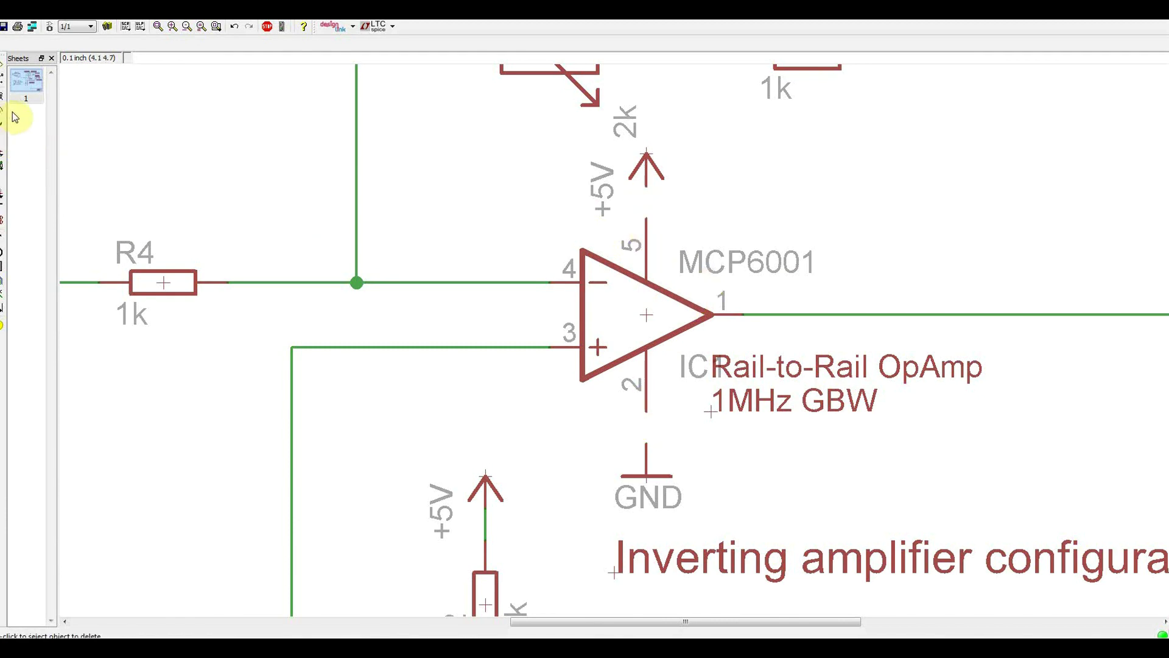
key("n")
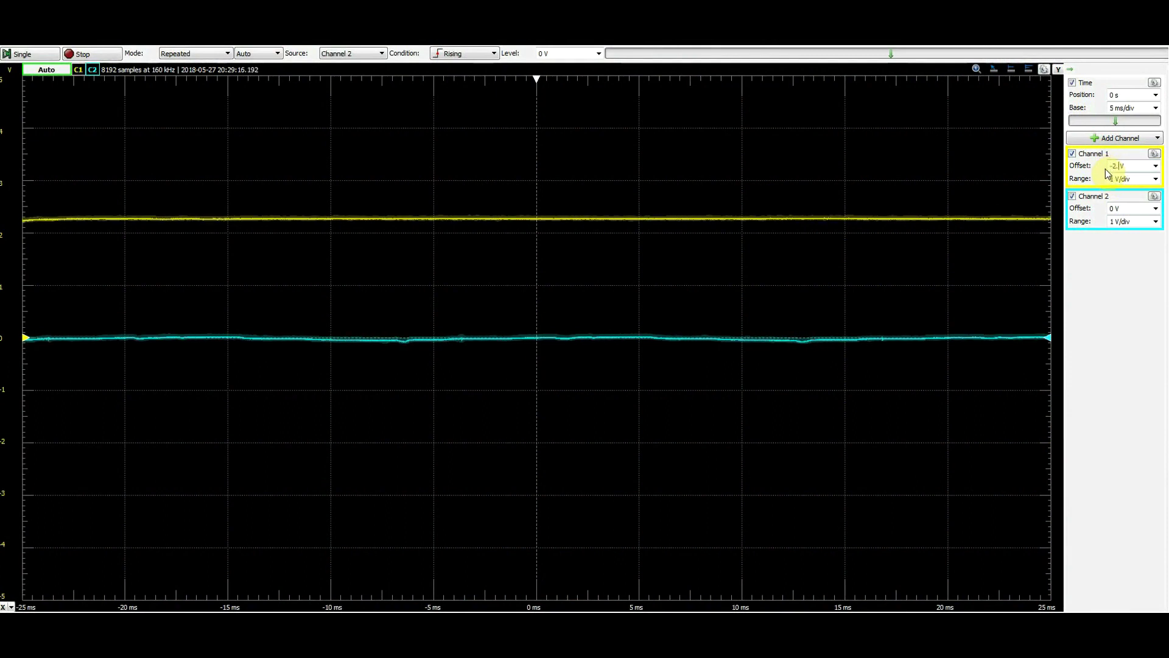
In the WaveForms oscilloscope, set Channel 1's offset to -2.28 V and its range to 100 mV/div
type(".28")
key("Return")
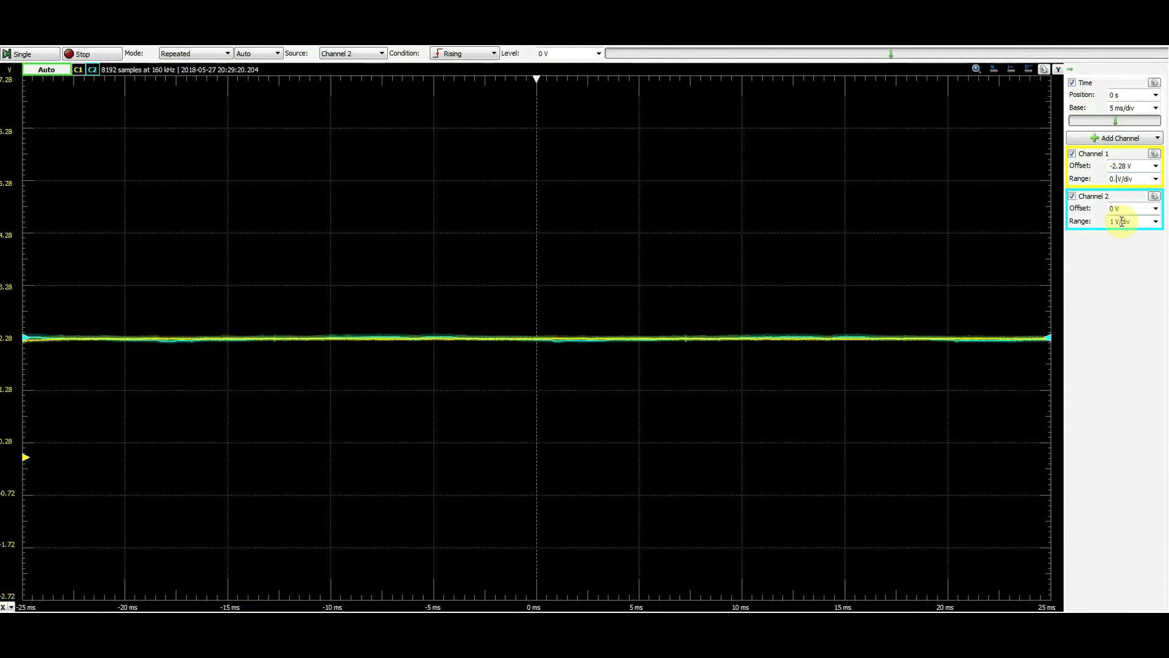
key("Return")
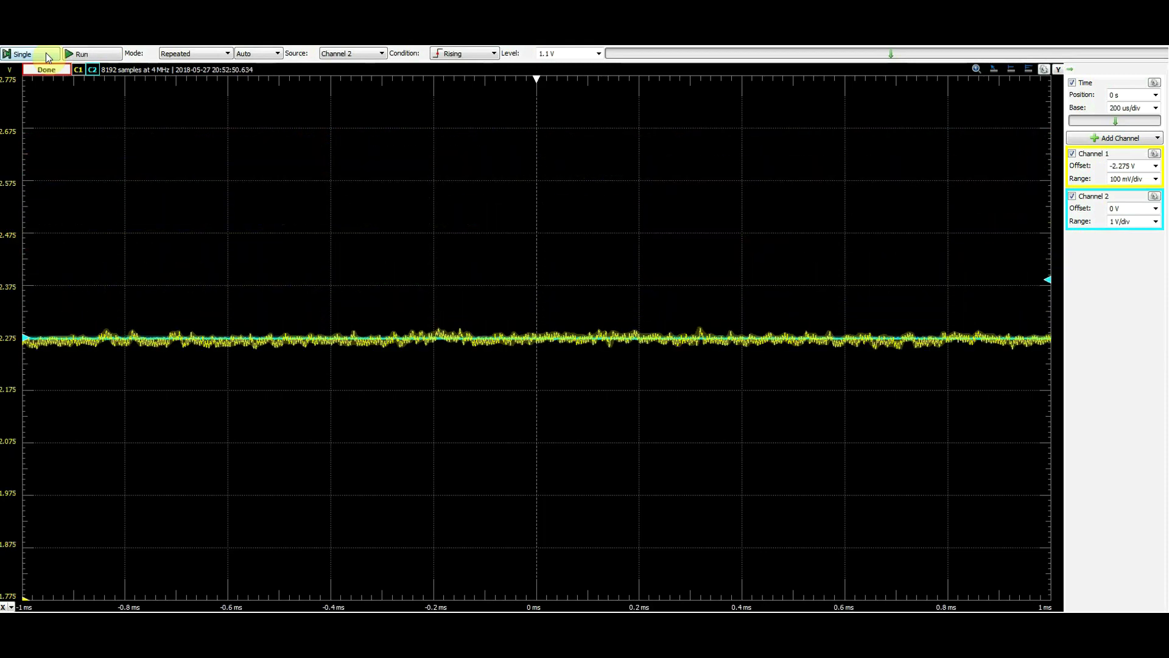
Arm a single oscilloscope acquisition
left_click(45, 53)
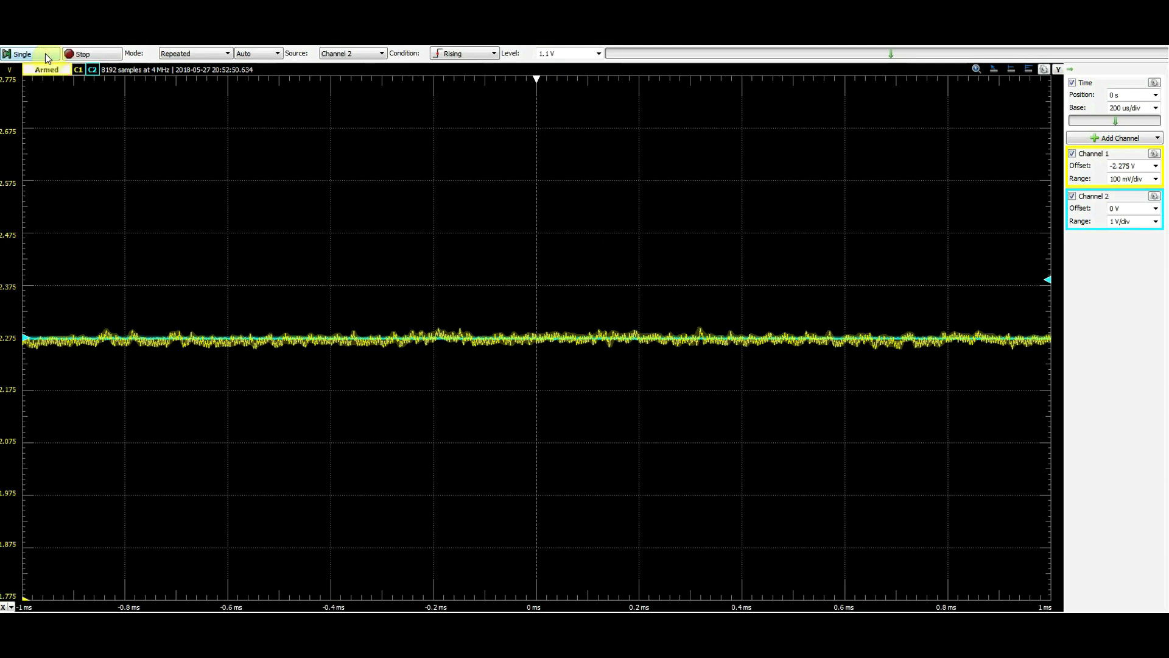